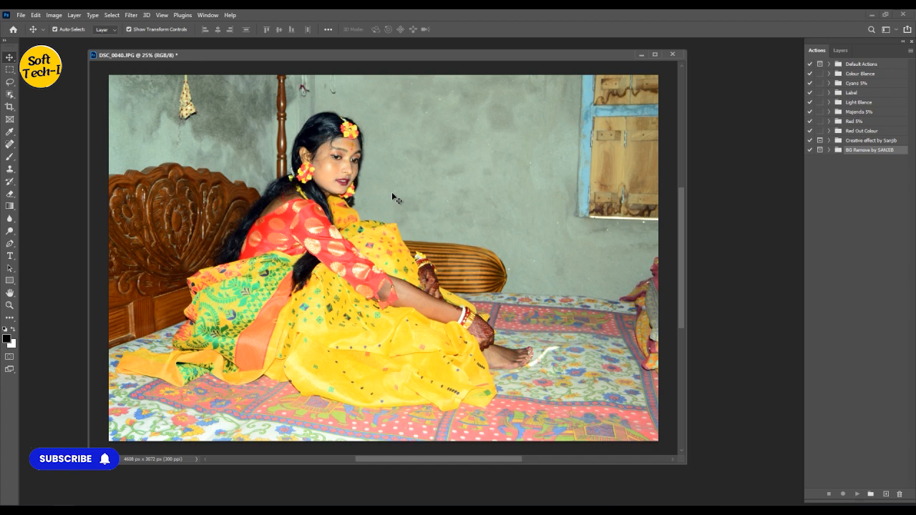
- Reposition the floating photo window, then hide the Actions panel and display it again
mouse_move(309, 59)
mouse_down()
mouse_move(332, 65)
mouse_move(319, 68)
mouse_up()
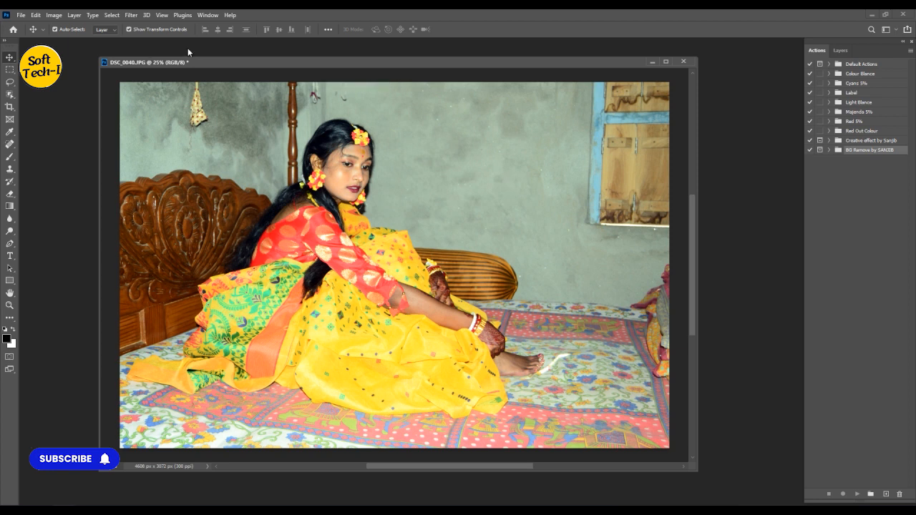
click(209, 15)
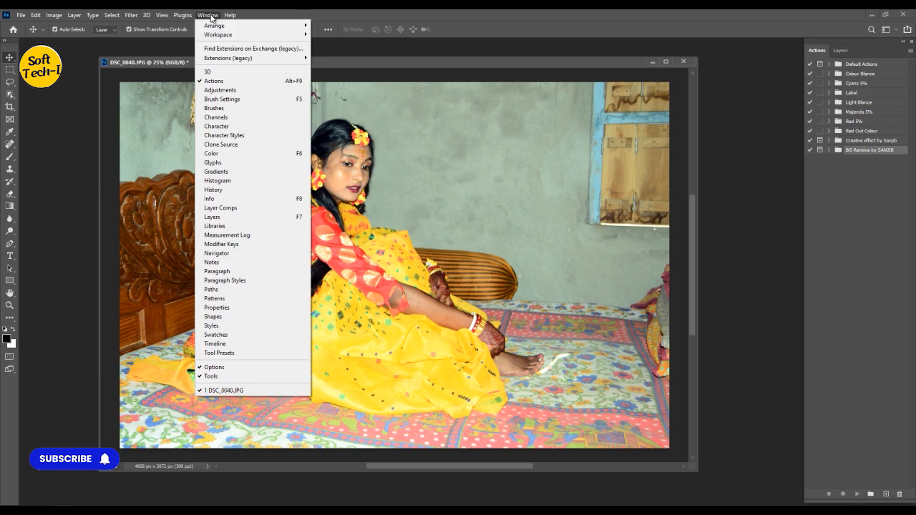
click(293, 84)
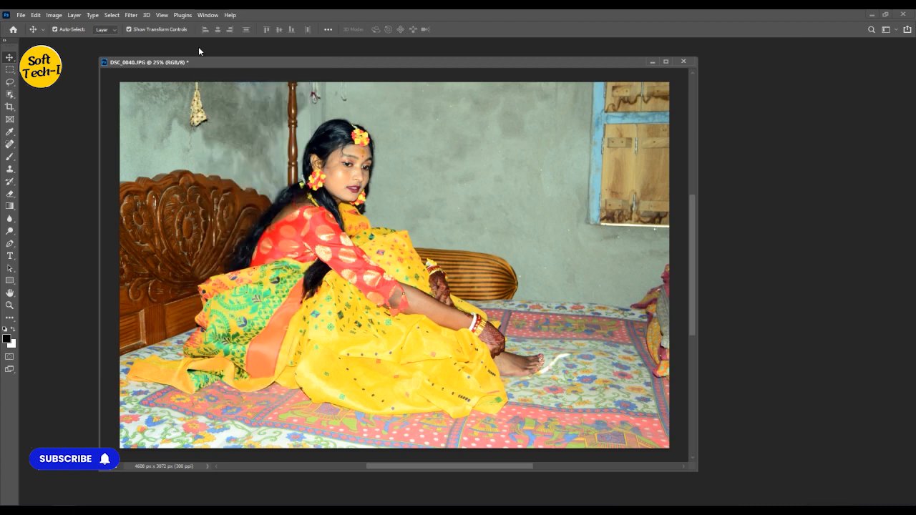
click(207, 14)
click(236, 82)
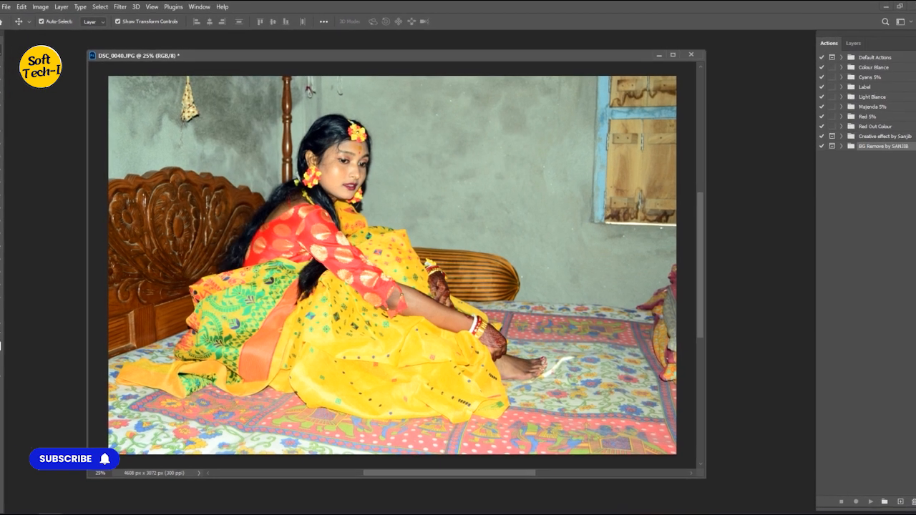
- Look at the action files stored in the desktop's New folder and return to Photoshop
click(887, 7)
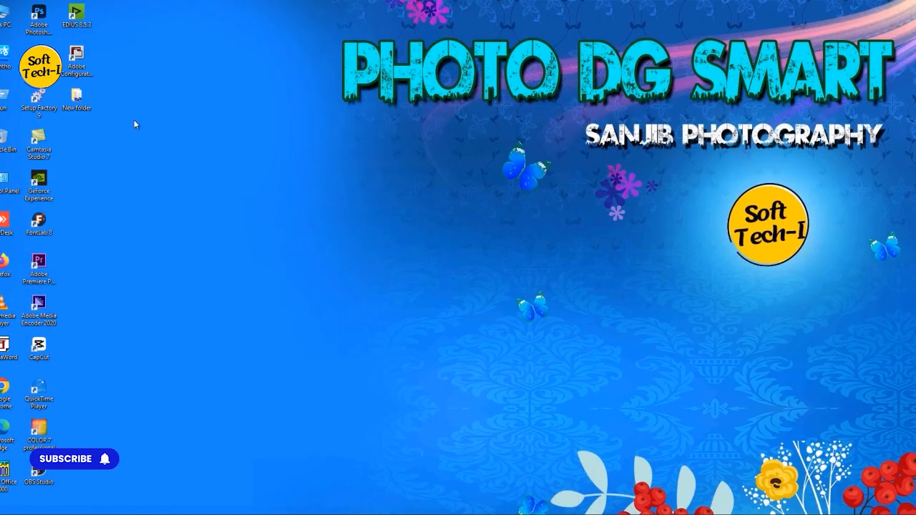
double_click(81, 109)
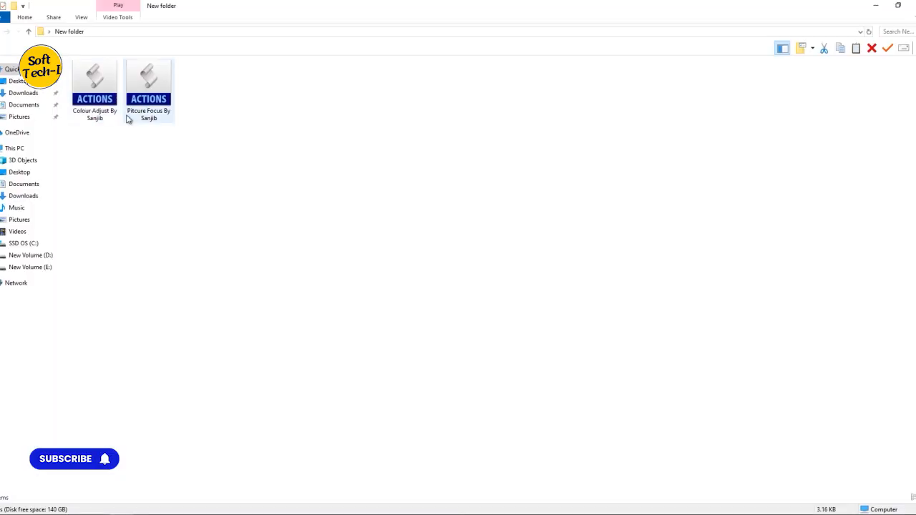
click(912, 5)
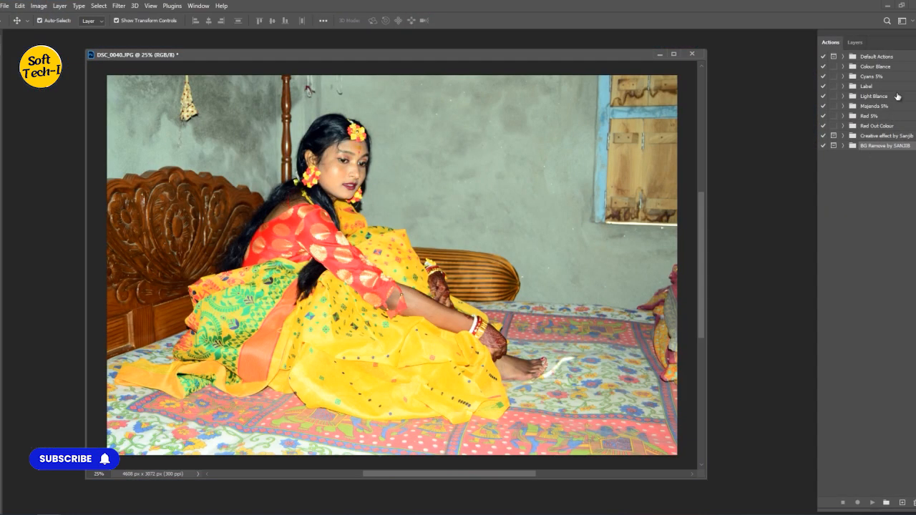
- Load the Pitcure Focus action file from the desktop's New folder and switch the Actions panel to button mode
click(914, 42)
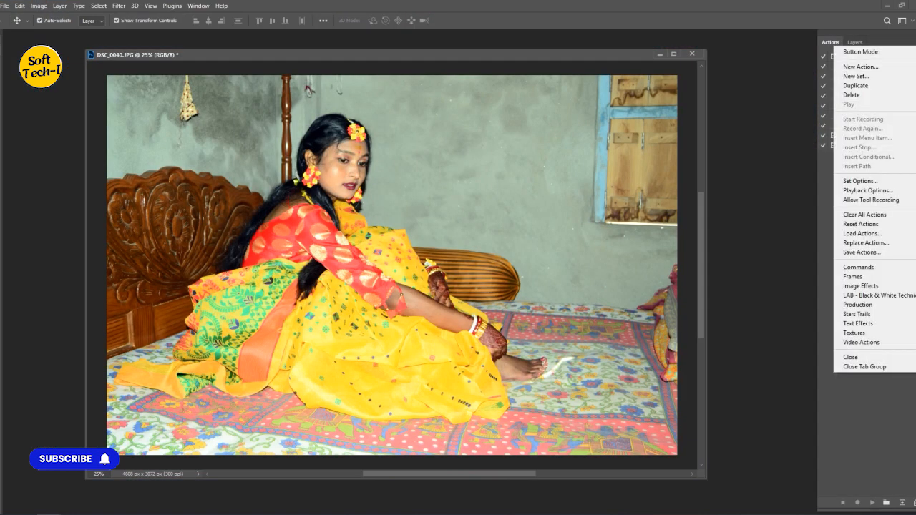
click(871, 233)
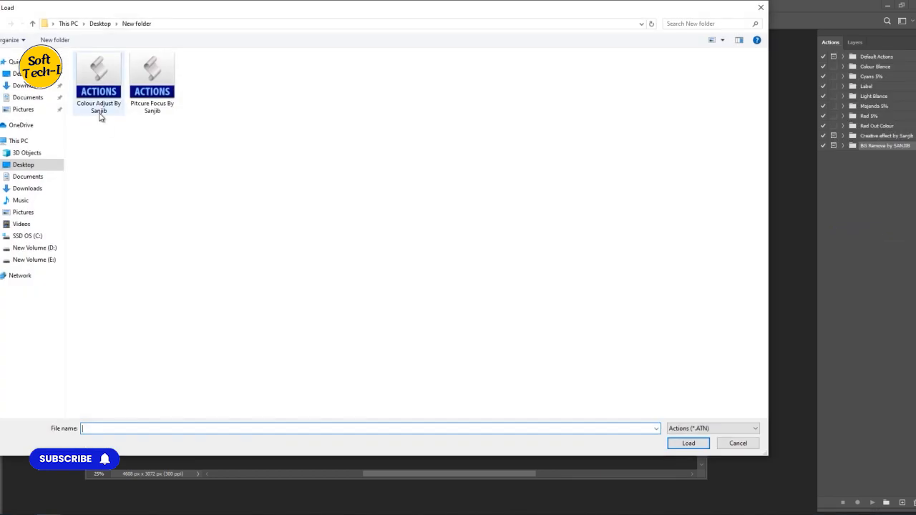
click(154, 96)
double_click(154, 95)
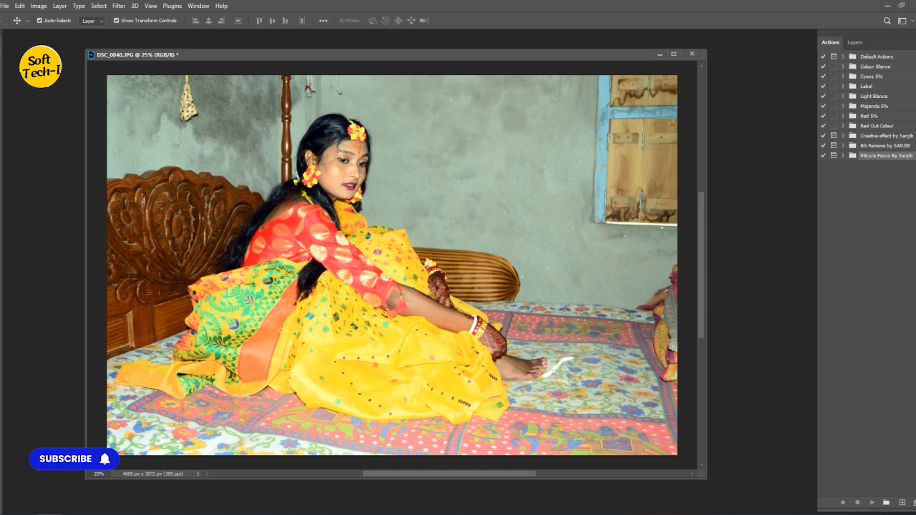
click(911, 42)
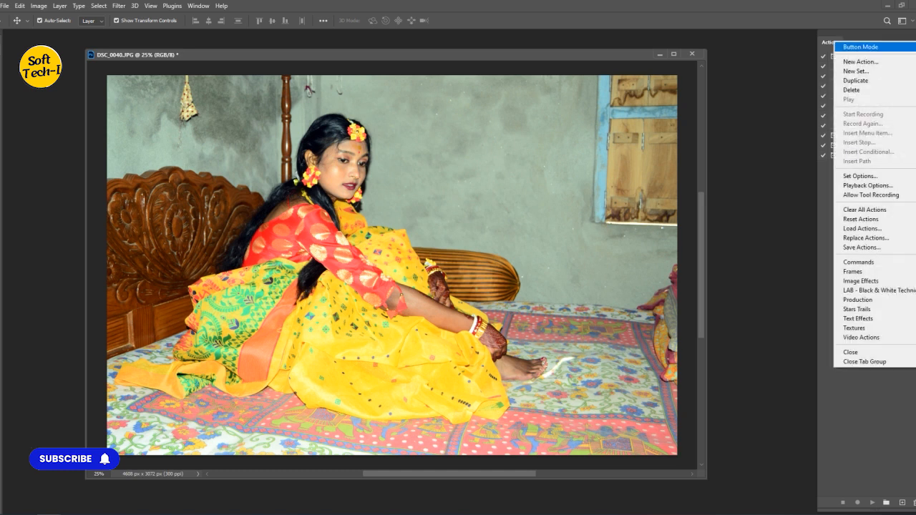
click(859, 44)
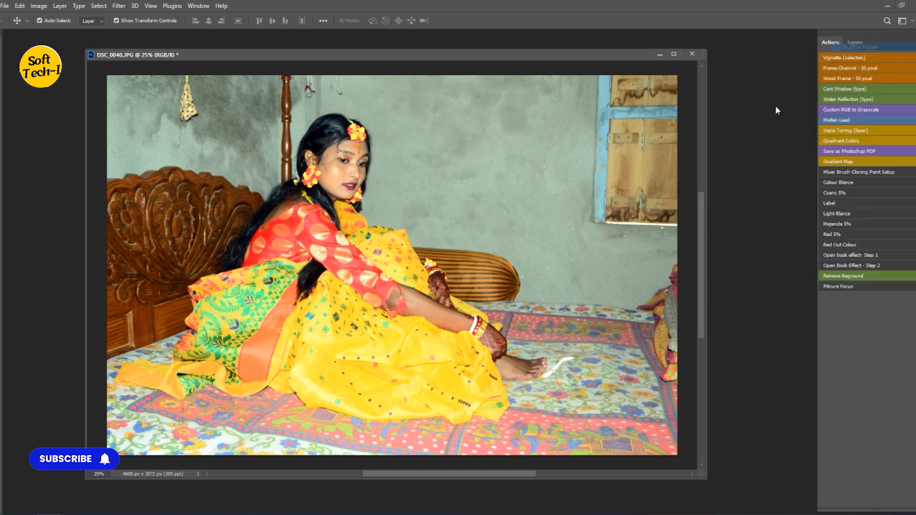
- Run the Pitcure Focus action directly on the open photo and continue through its closing message
click(845, 287)
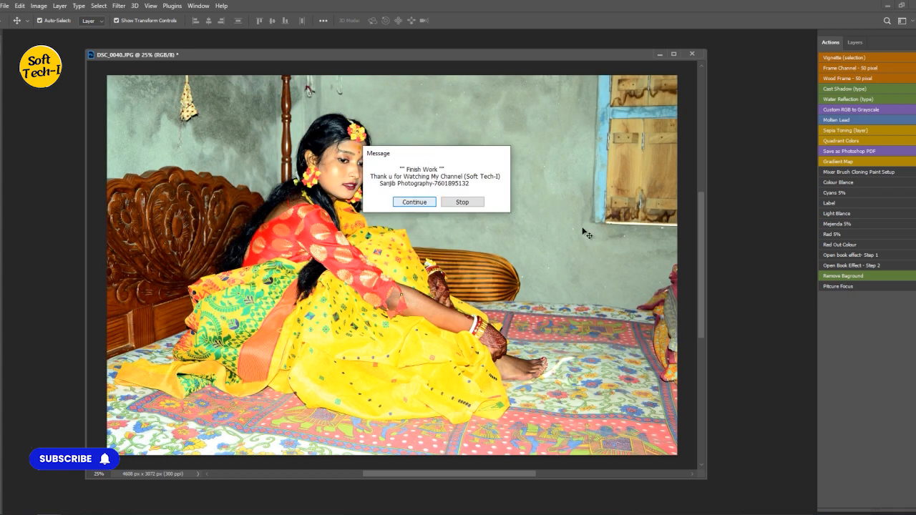
key(Return)
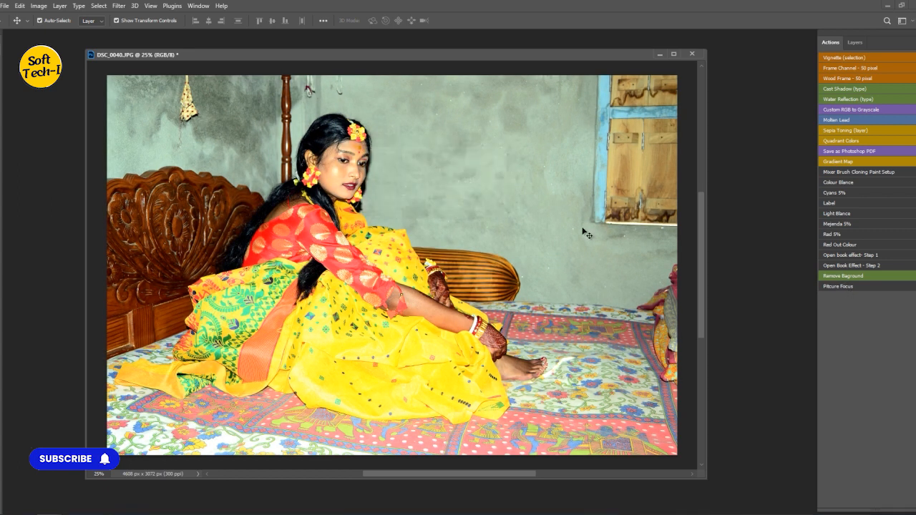
- Close DSC_0040.JPG without saving the changes and reopen it from the recent files
click(693, 54)
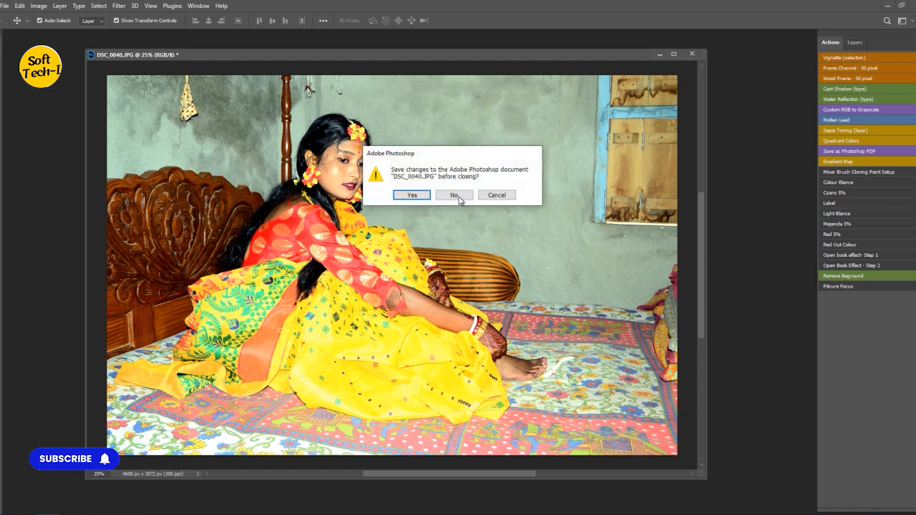
click(455, 195)
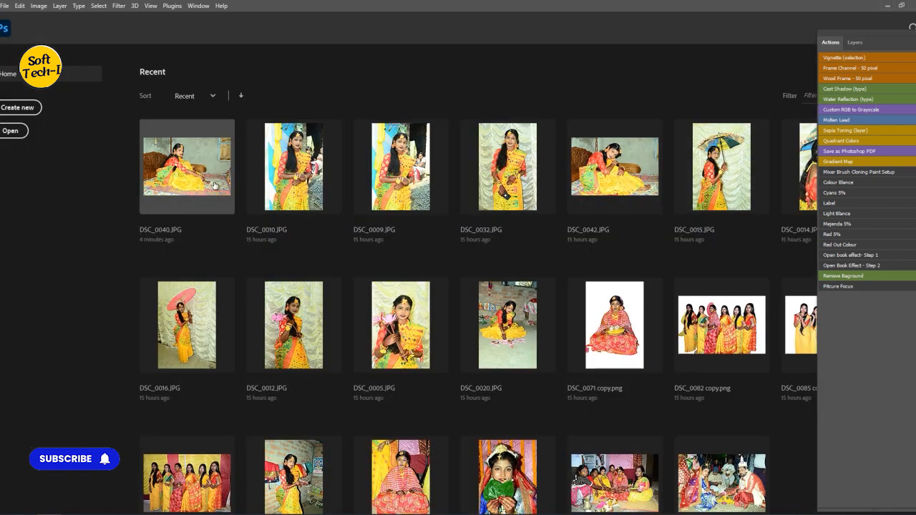
click(202, 179)
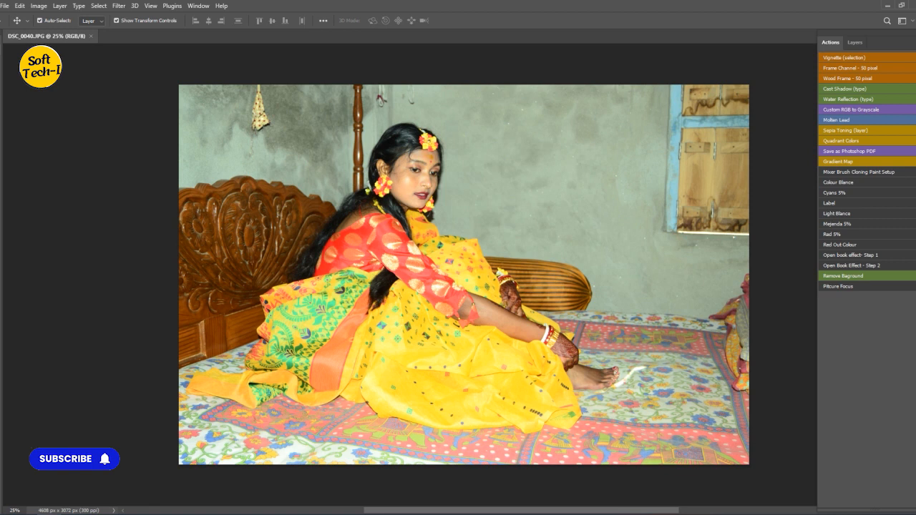
- Duplicate the Background layer of the reopened photo
click(855, 43)
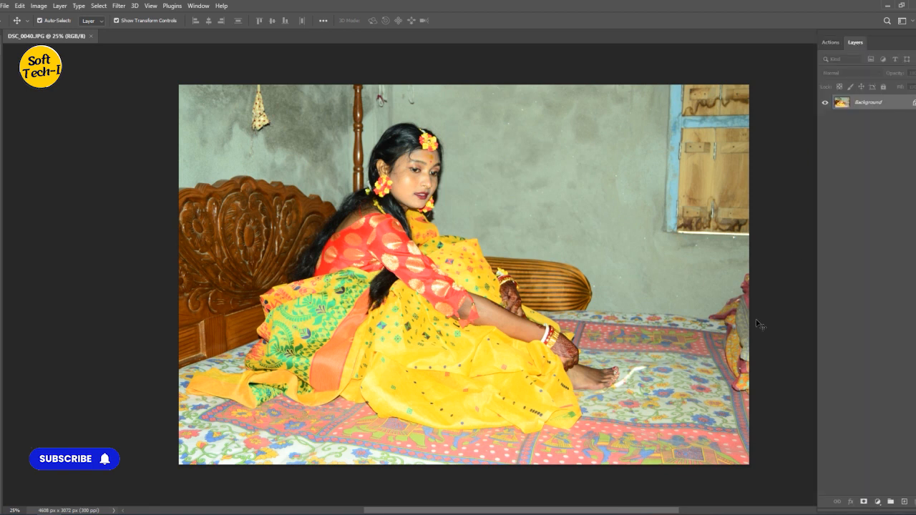
click(904, 502)
drag(869, 107, 914, 502)
key(ctrl)
key(ctrl+j)
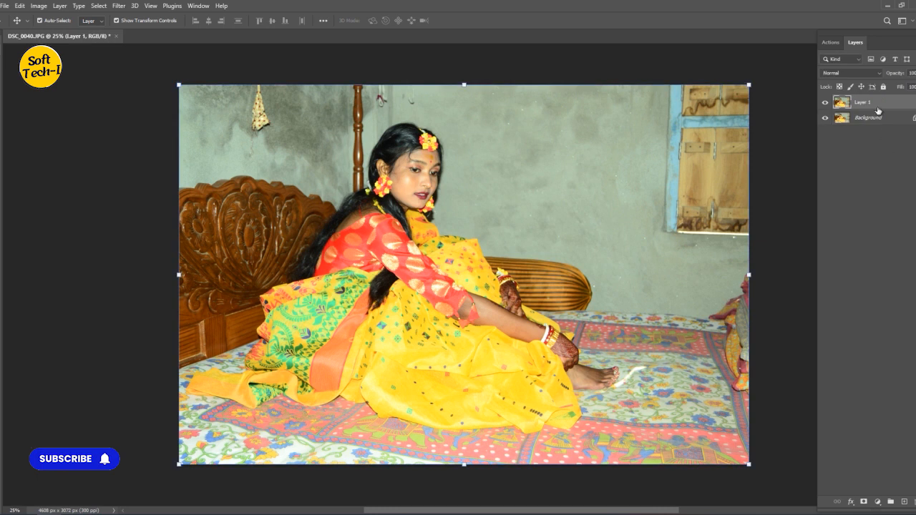
- Run the Pitcure Focus action on the duplicated layer and continue through its closing message
click(830, 42)
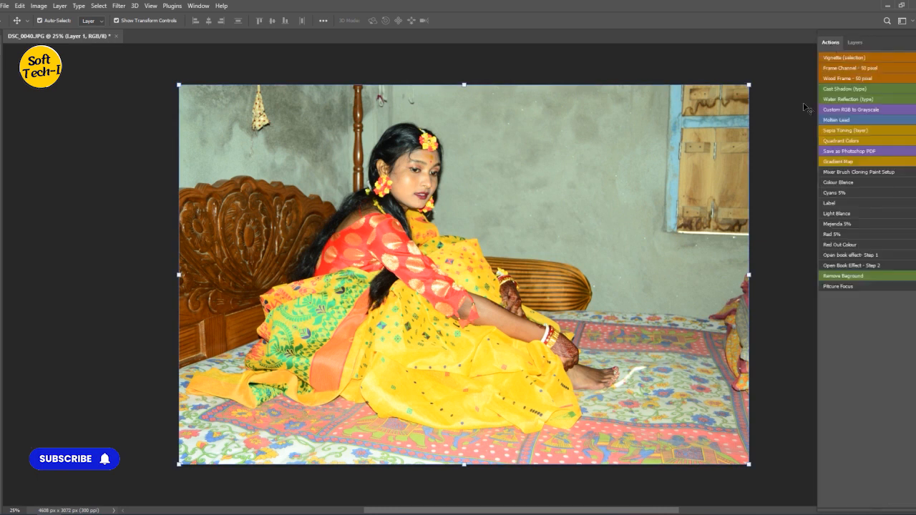
click(834, 287)
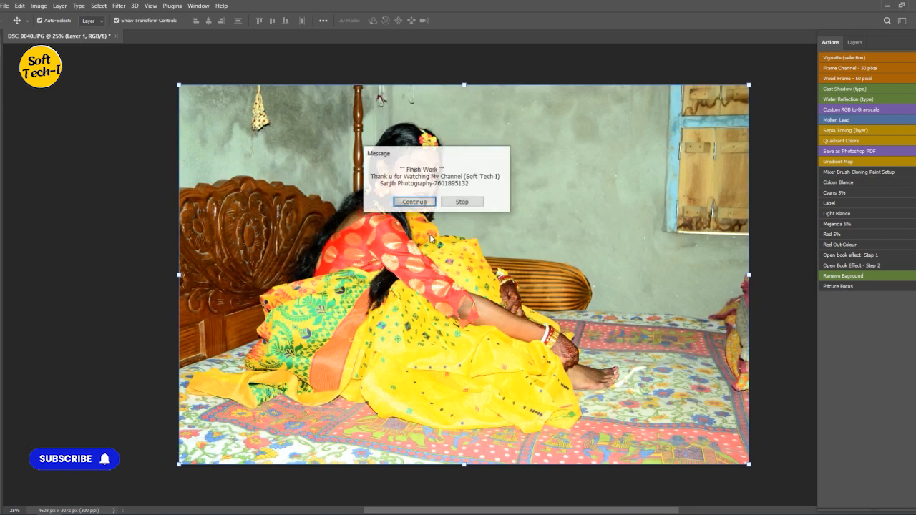
click(414, 202)
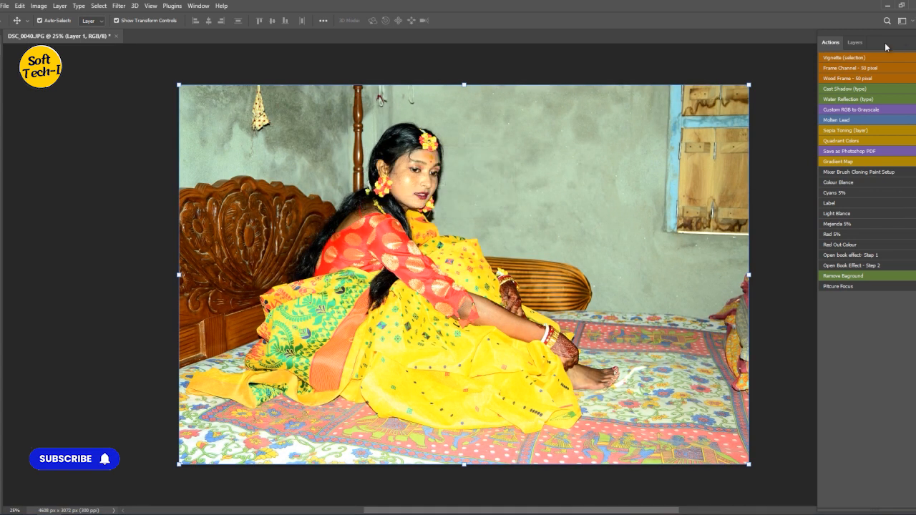
- Compare the photo before and after the Pitcure Focus effect by toggling the visibility of Layer 1
click(854, 42)
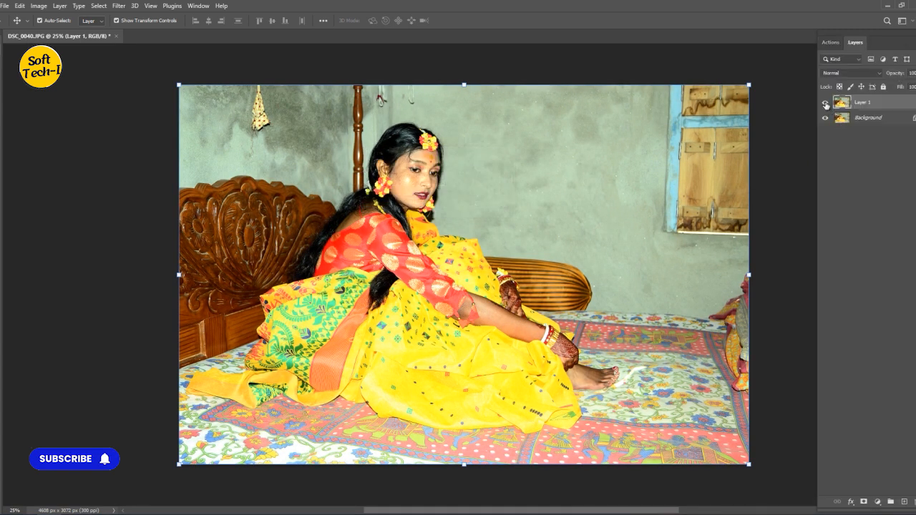
click(826, 103)
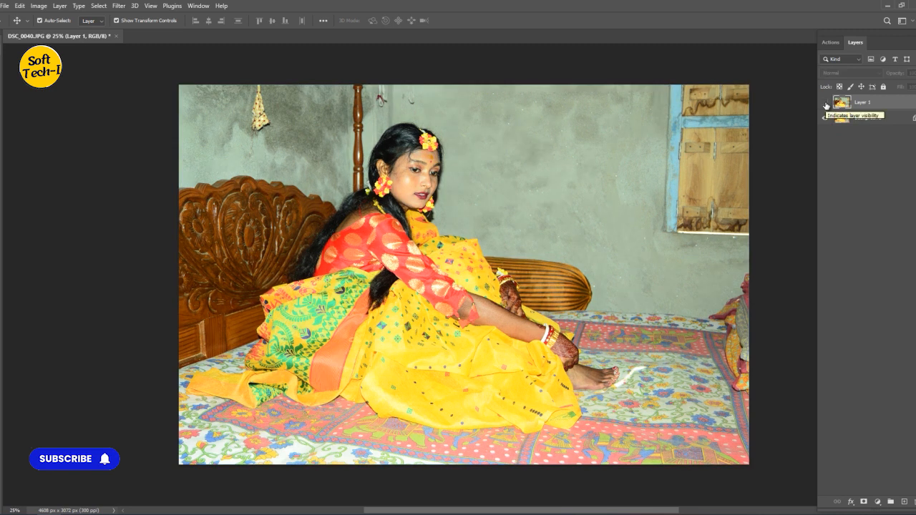
click(825, 103)
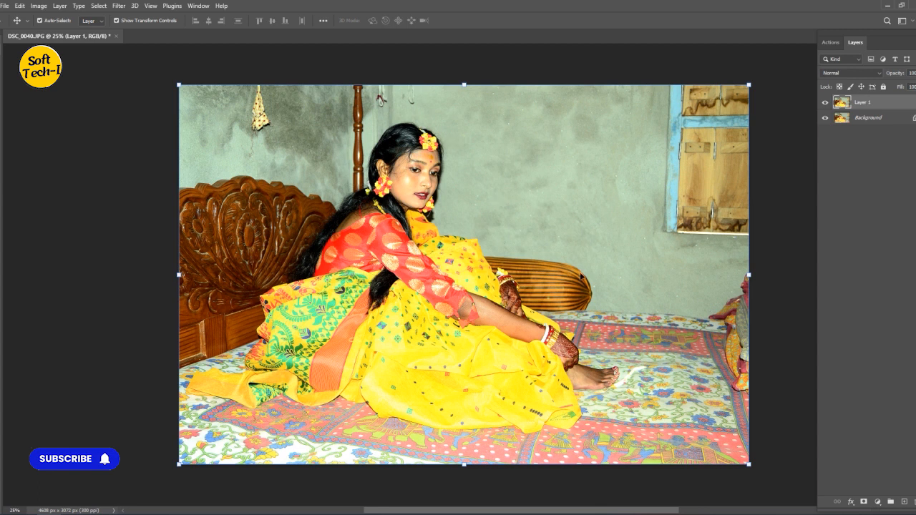
click(825, 103)
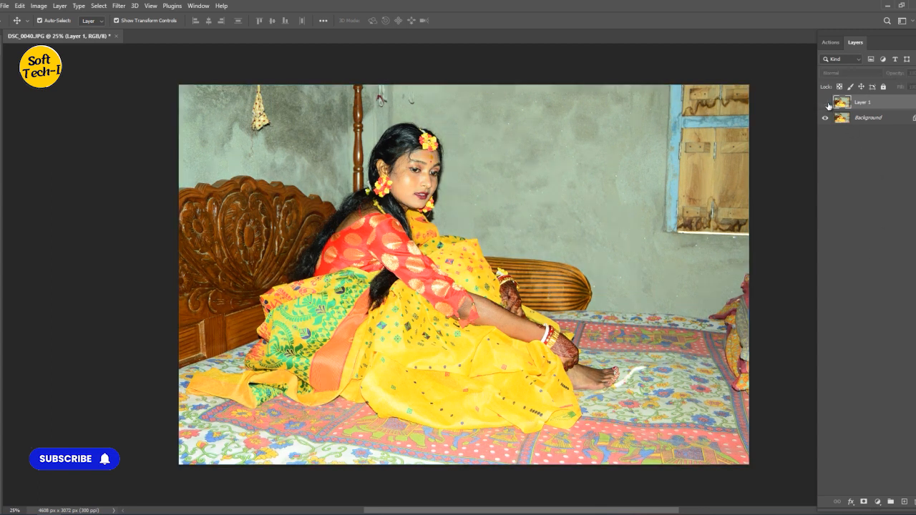
click(824, 103)
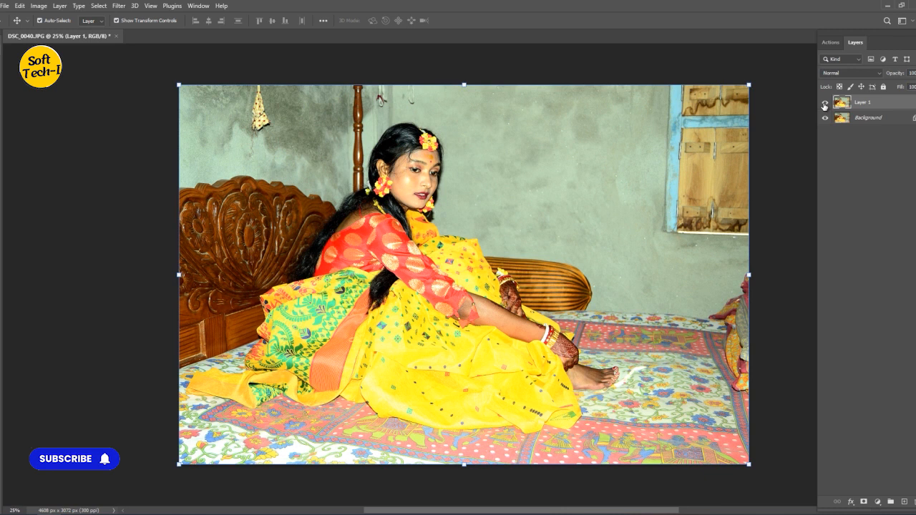
click(824, 104)
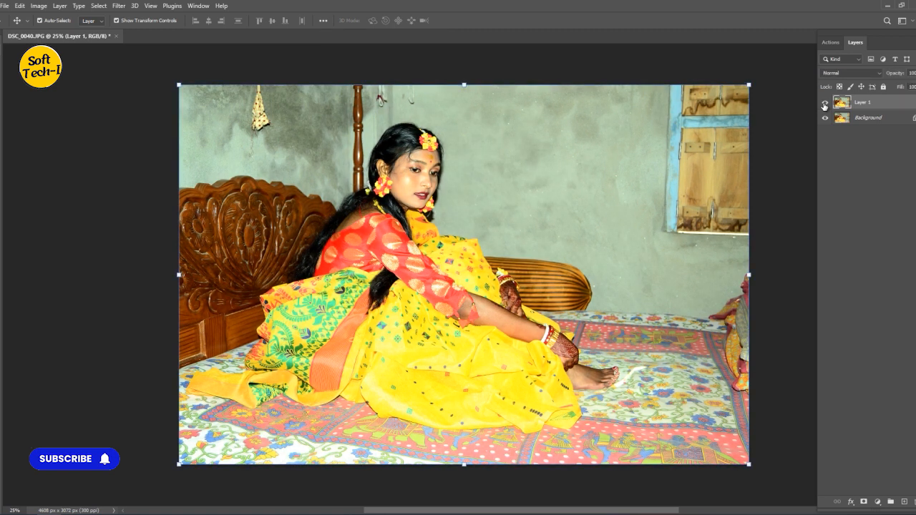